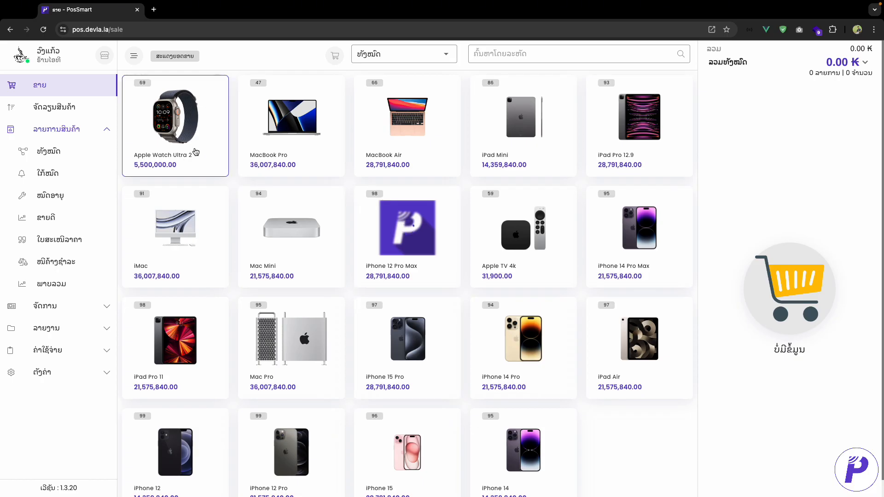
- Add one Apple Watch Ultra 2, one MacBook Pro and one MacBook Air to the cart
left_click(208, 115)
left_click(294, 124)
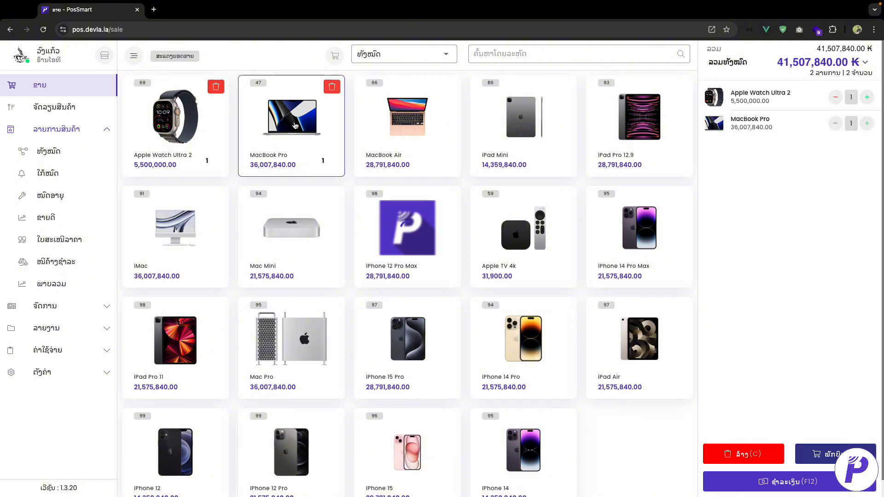
left_click(386, 123)
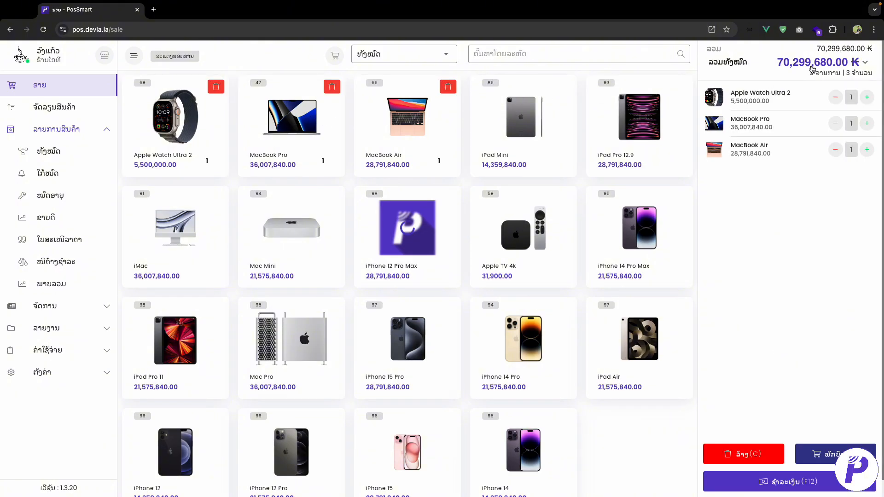
- Apply a fixed-amount discount of 680 to the whole sale
left_click(866, 64)
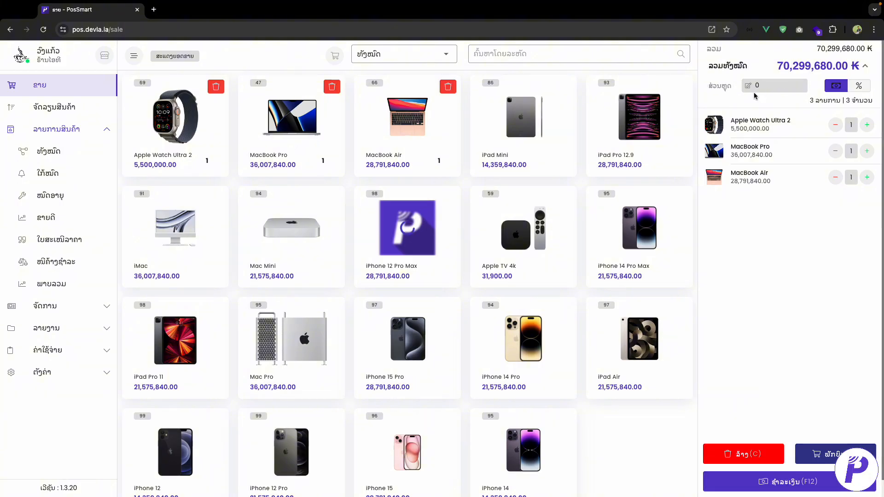
left_click(768, 89)
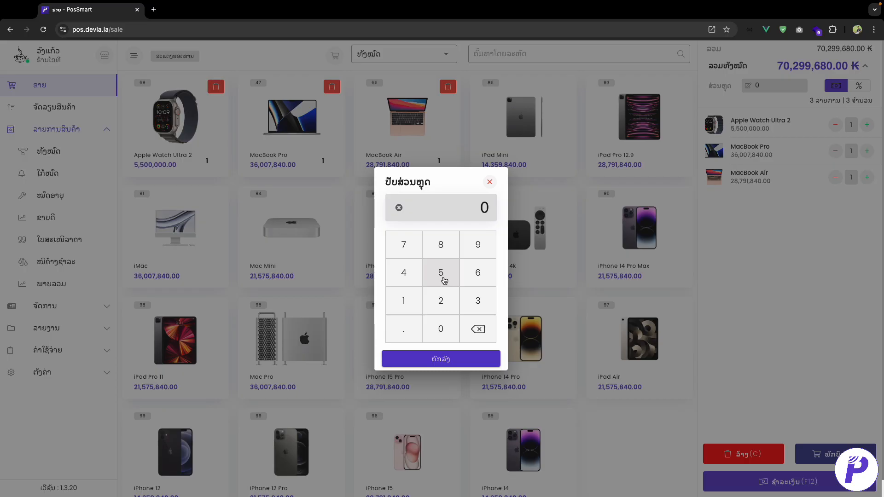
left_click(475, 276)
left_click(441, 245)
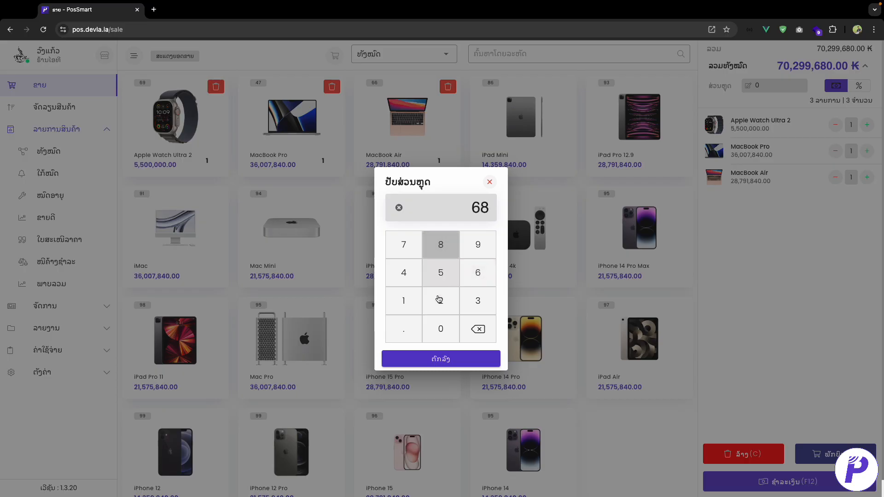
left_click(441, 329)
left_click(441, 359)
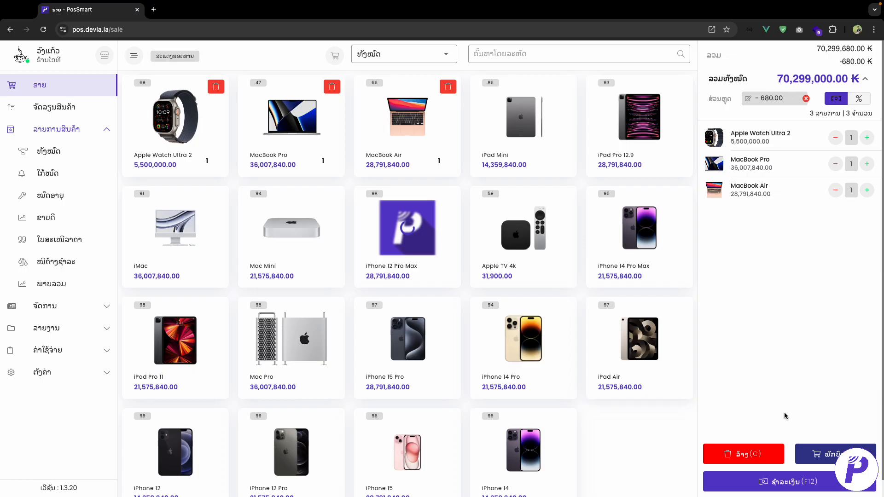
- Complete the discounted sale with full payment, then print its receipt and review the discount line before closing it
left_click(756, 484)
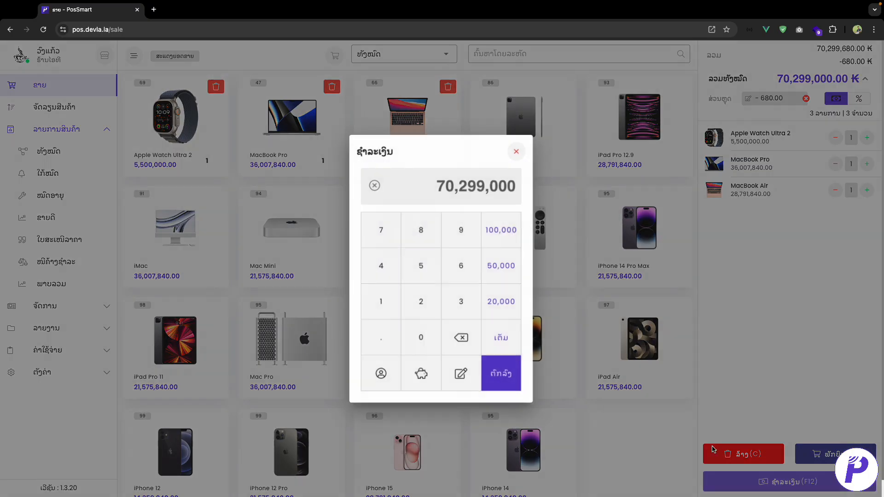
left_click(498, 384)
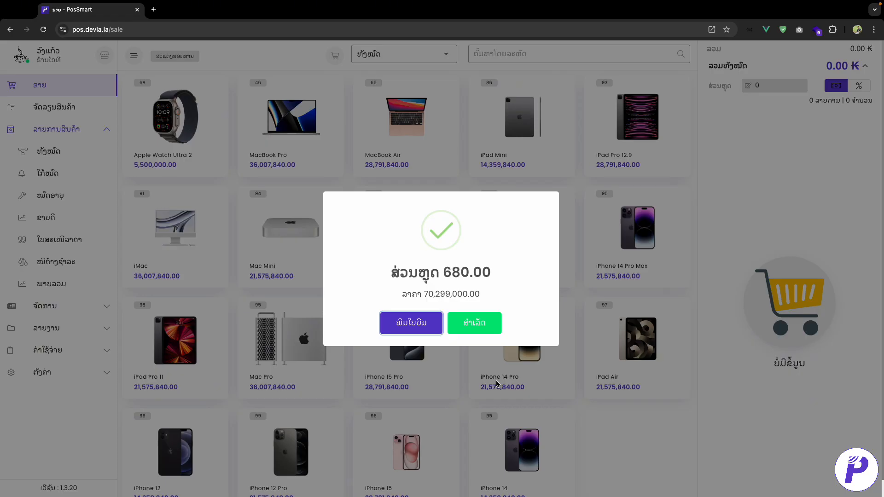
left_click(419, 329)
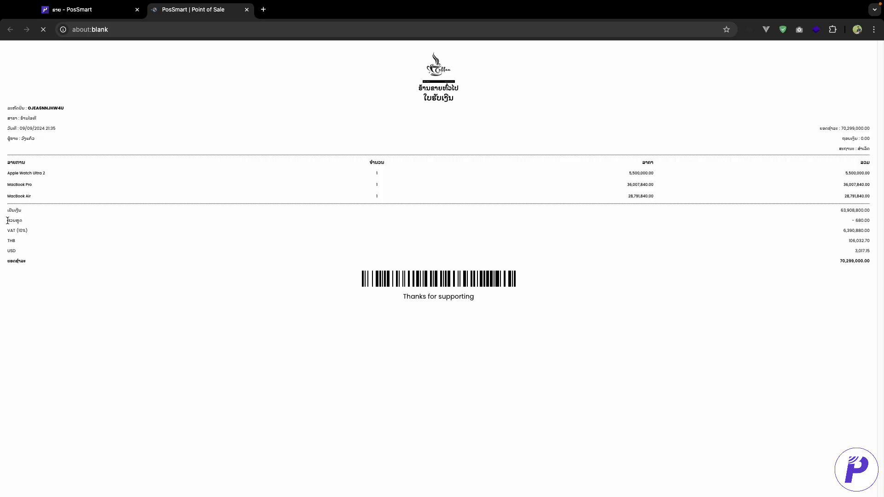
left_click_drag(27, 222, 878, 225)
left_click(246, 10)
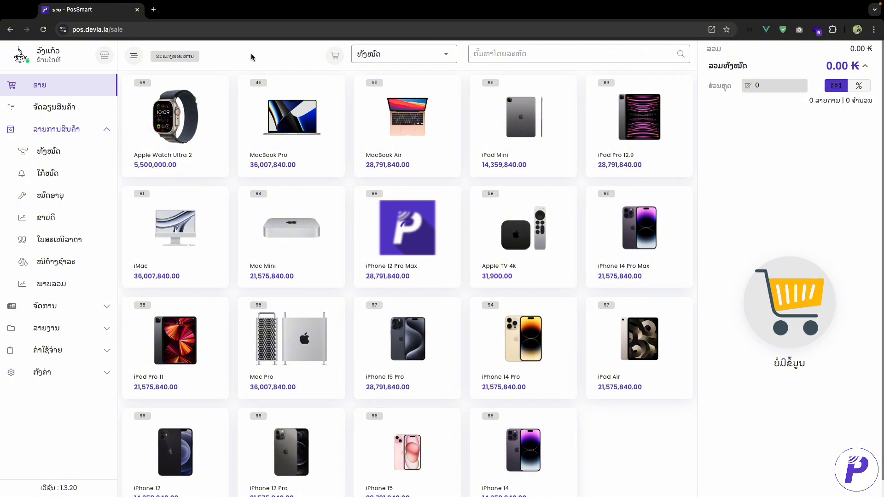
- Fill a new cart with one each of Apple Watch Ultra 2, MacBook Pro, MacBook Air, Mac Mini and iMac
left_click(211, 112)
left_click(295, 122)
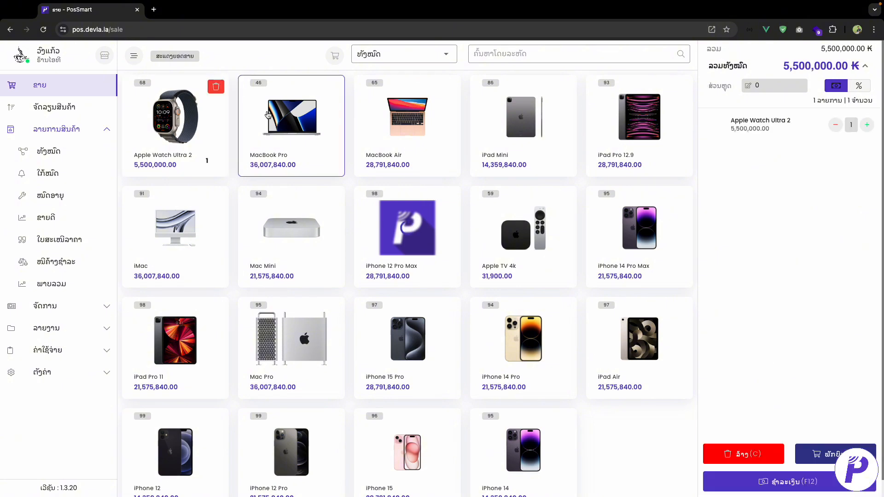
left_click(380, 134)
left_click(276, 226)
left_click(207, 220)
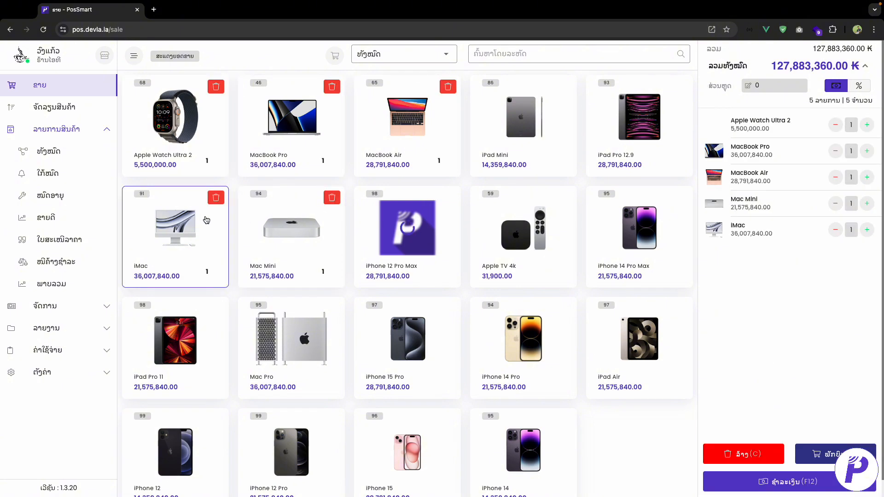
- Start the payment for the five-item sale and attach the note "test" to it
left_click(759, 484)
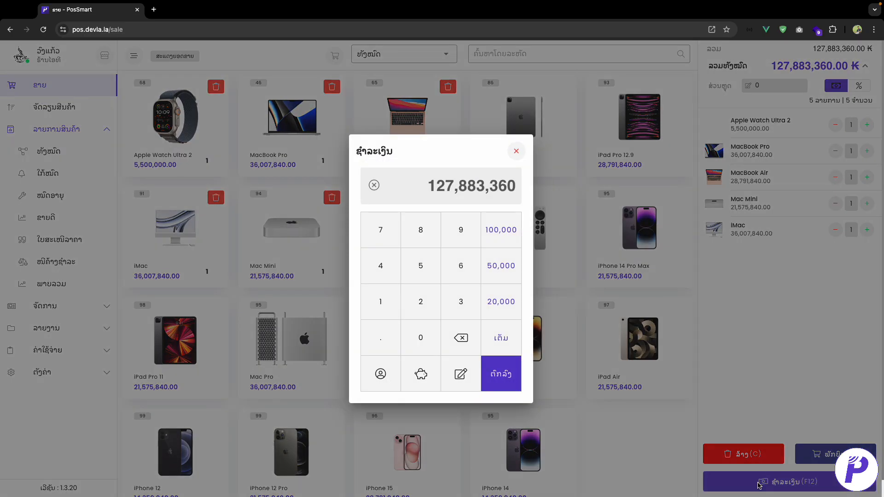
left_click(461, 375)
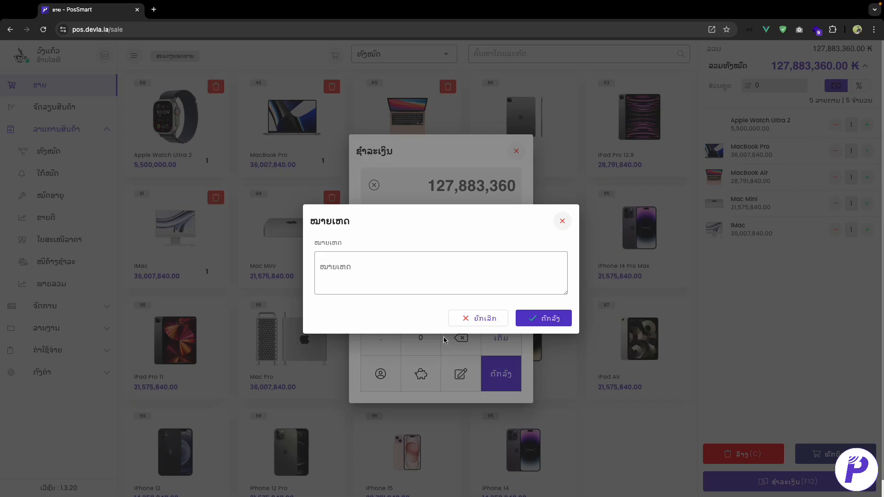
left_click(382, 269)
type("test")
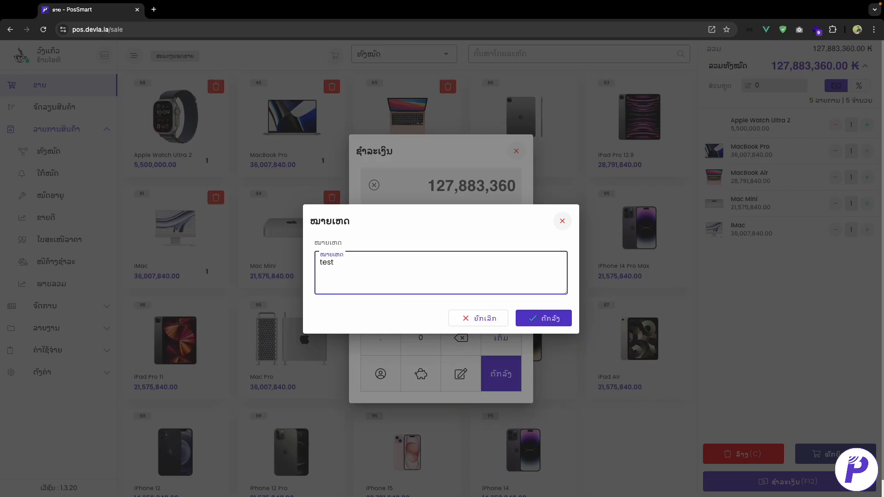
left_click(548, 326)
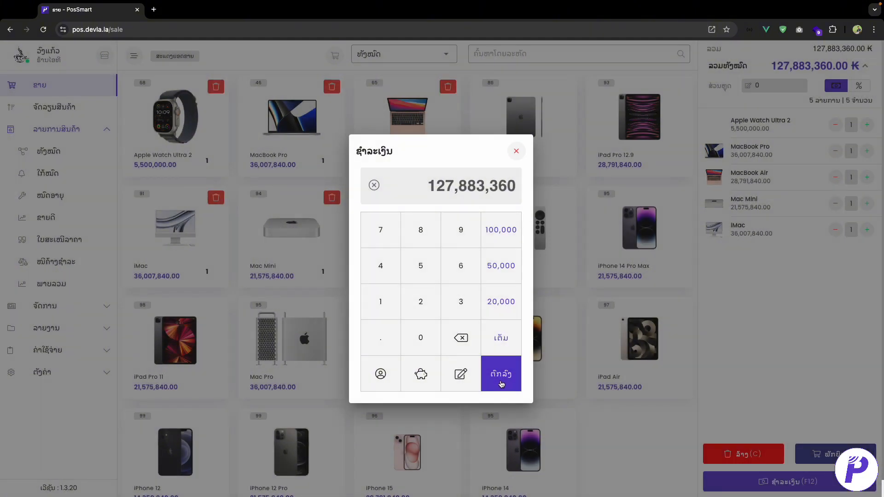
- Confirm full payment of the sale, then print its receipt and review the note line
left_click(501, 384)
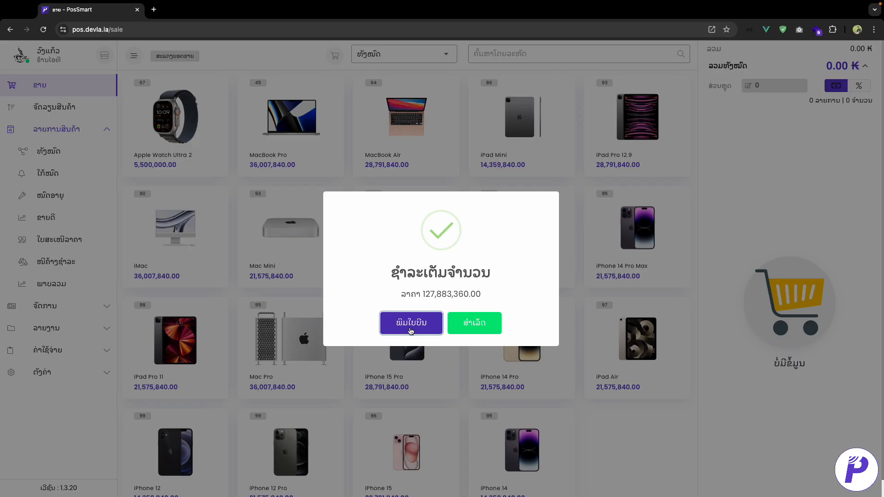
left_click(411, 327)
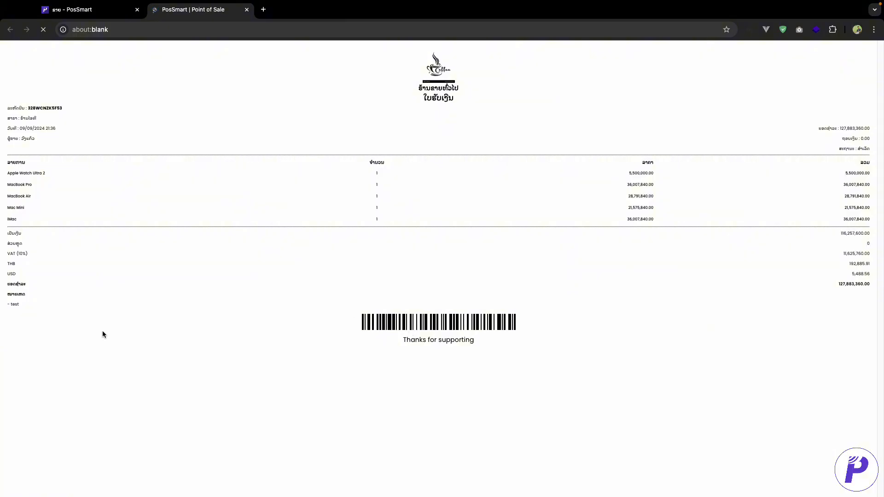
left_click_drag(28, 309, 1, 297)
left_click(64, 283)
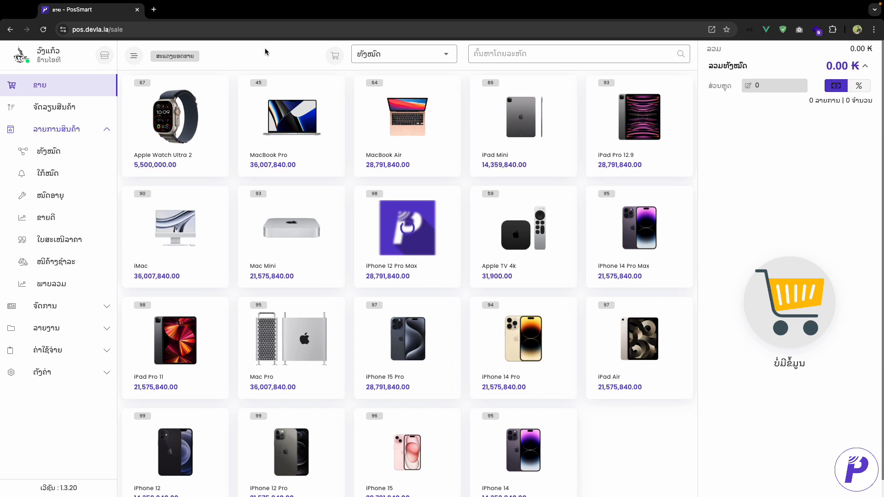
- Add one Apple Watch Ultra 2, MacBook Pro and MacBook Air to the empty cart and collapse the discount row
left_click(175, 120)
left_click(291, 120)
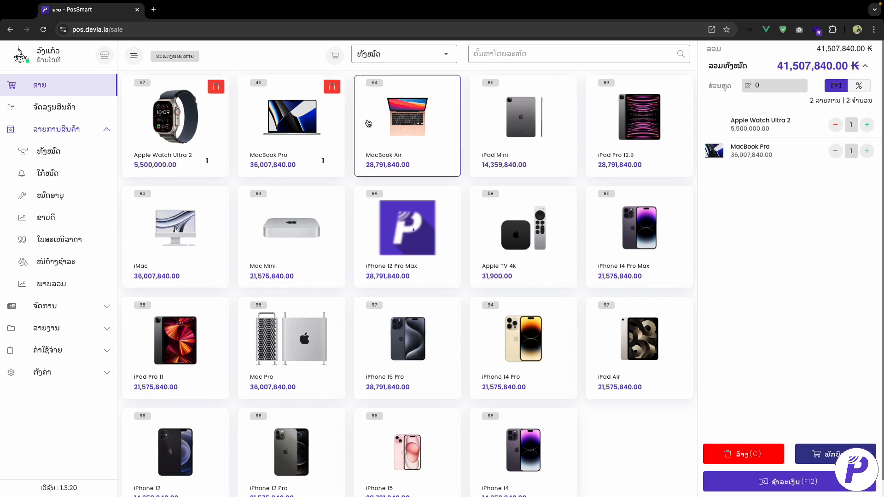
left_click(373, 123)
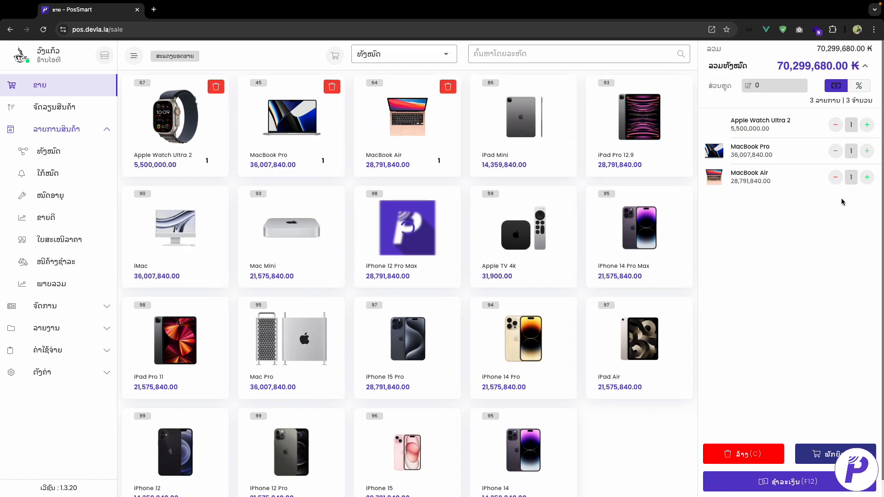
left_click(865, 66)
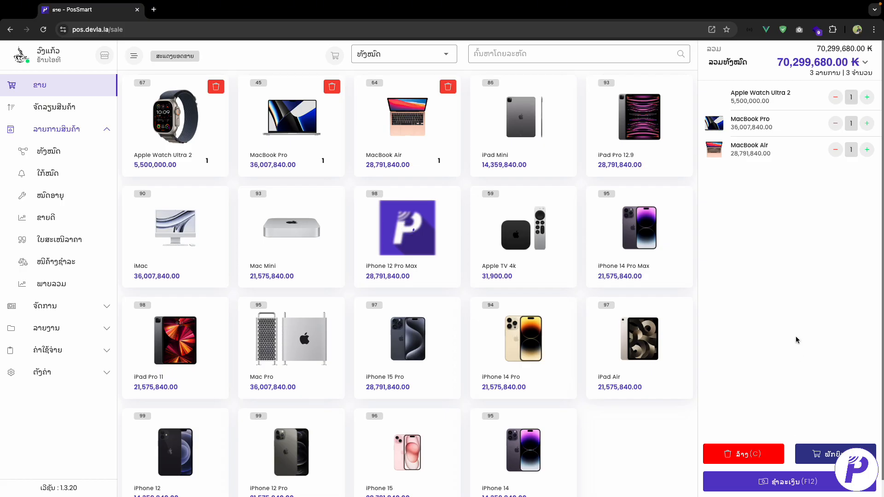
key("c")
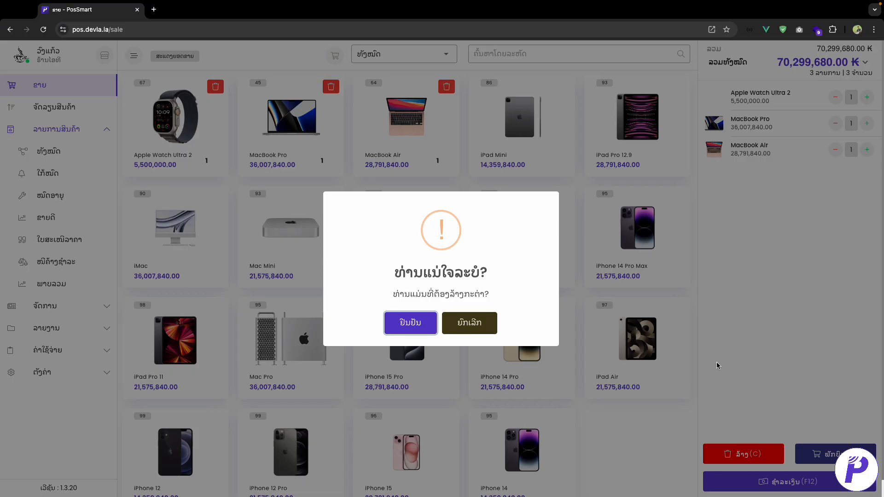
left_click(479, 327)
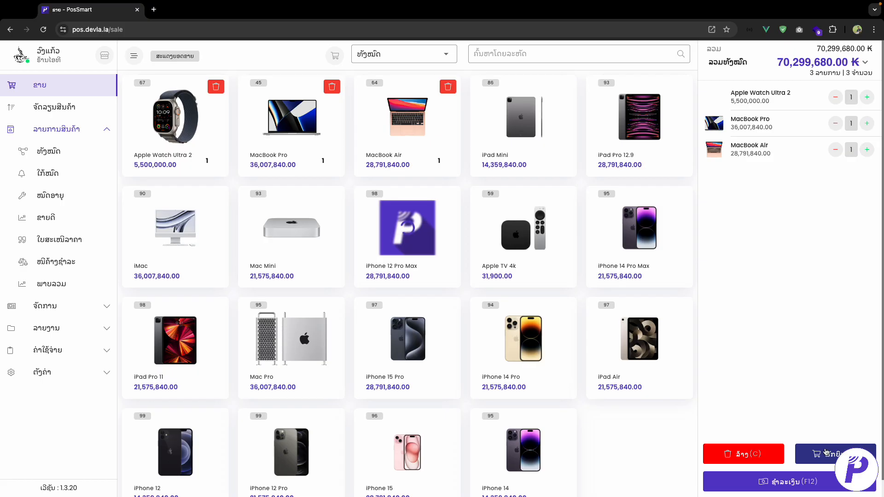
key("F12")
- Raise the Apple Watch Ultra 2 quantity in the cart one by one to 4, then lower it to 2
left_click(867, 97)
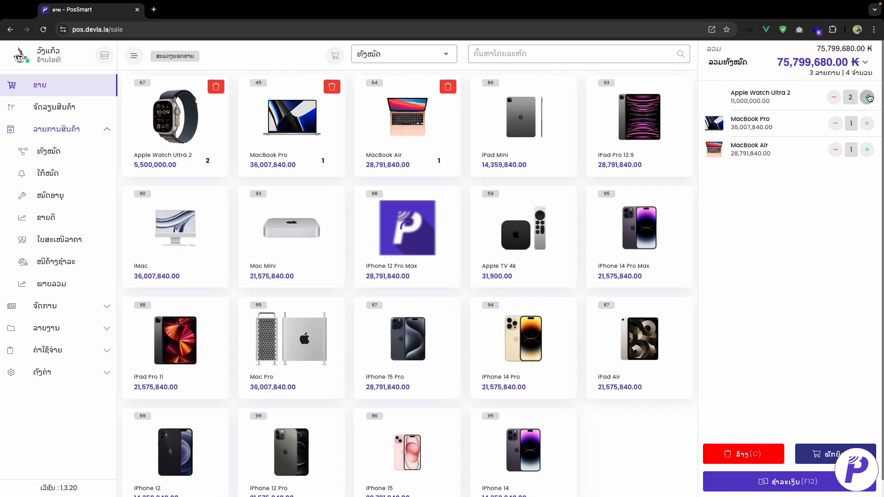
left_click(868, 97)
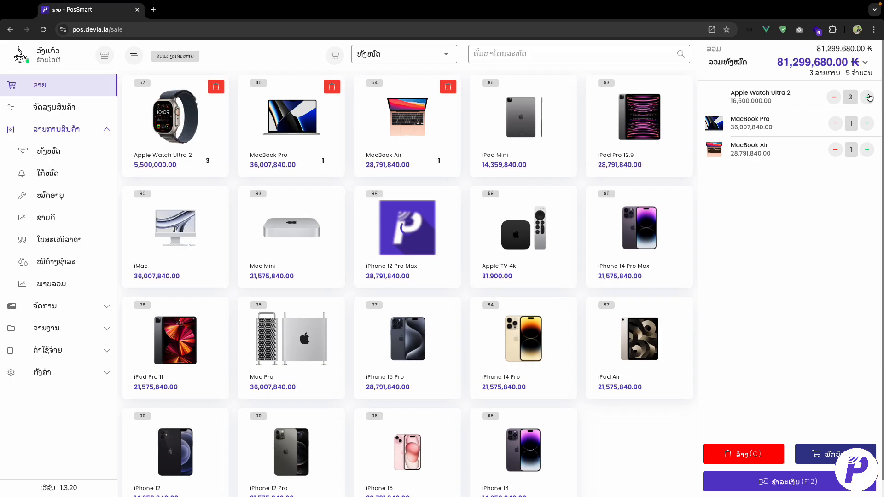
left_click(869, 97)
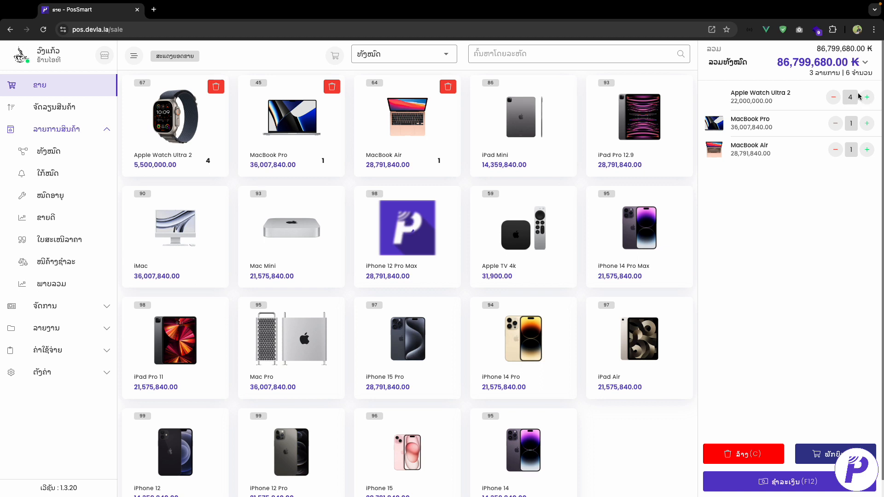
left_click(836, 99)
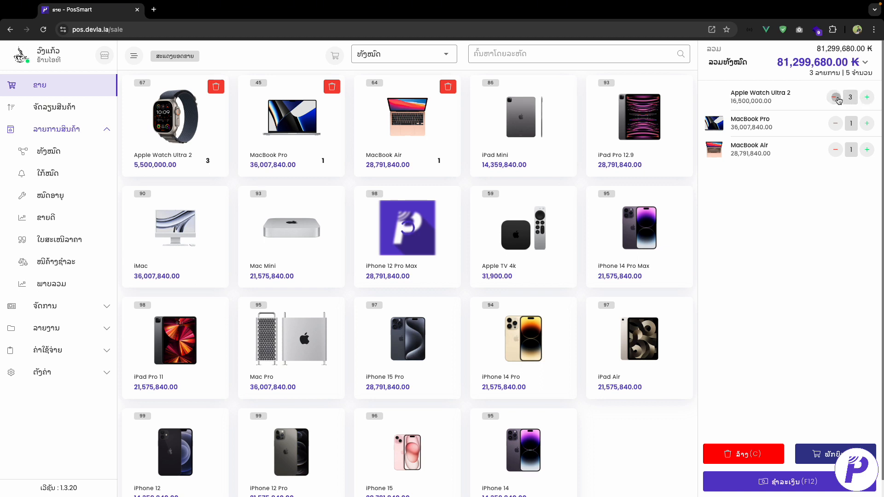
left_click(836, 98)
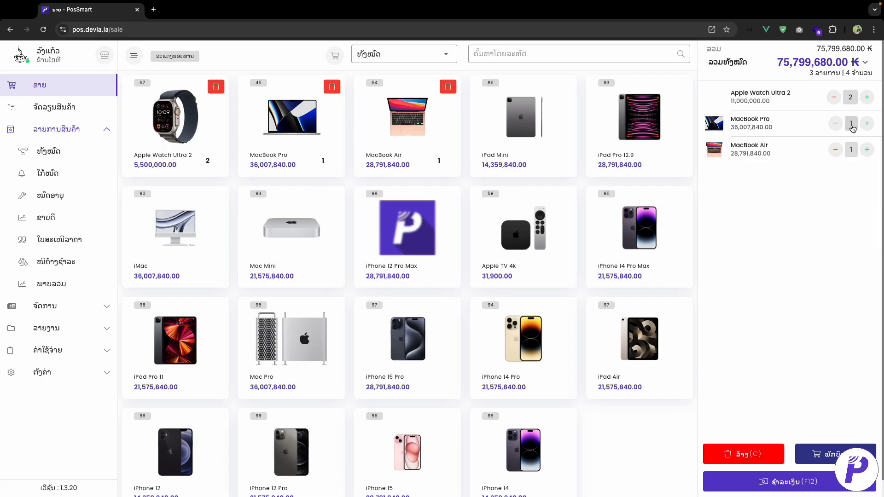
- Enter 20 as the Apple Watch Ultra 2 quantity in the cart, then reduce it by one to 19
left_click(850, 97)
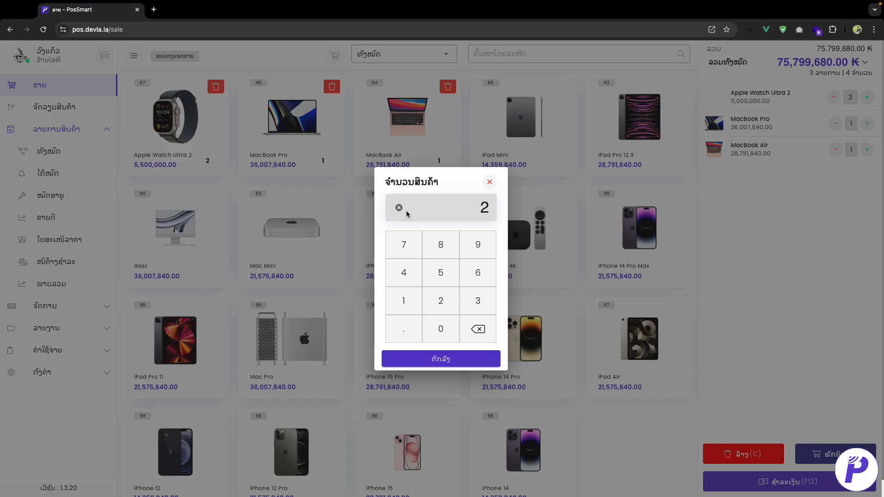
left_click(476, 328)
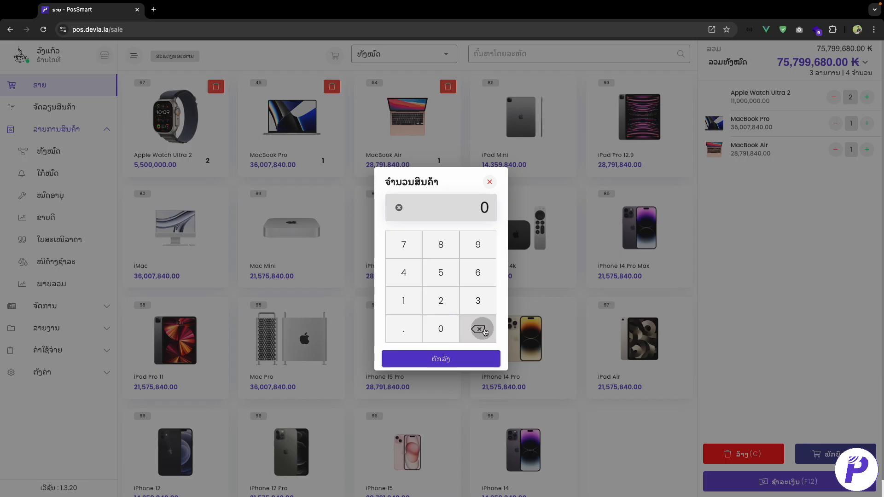
left_click(436, 302)
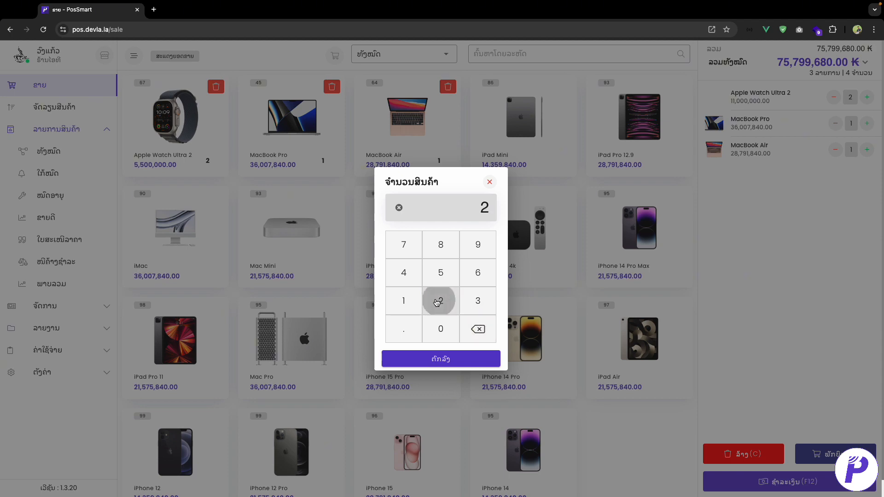
left_click(441, 329)
left_click(443, 360)
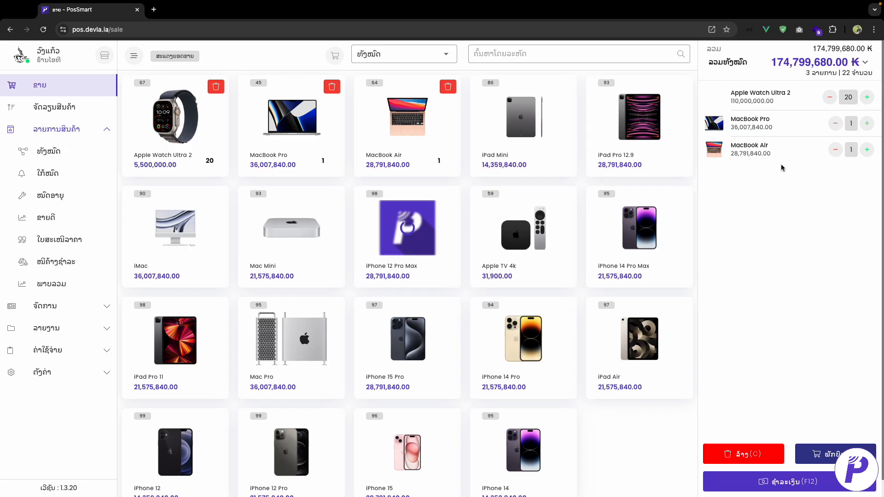
left_click(830, 98)
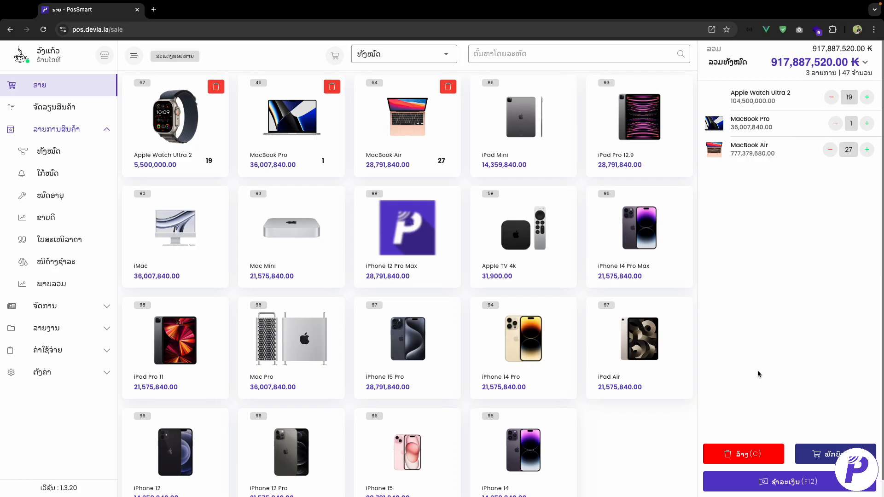